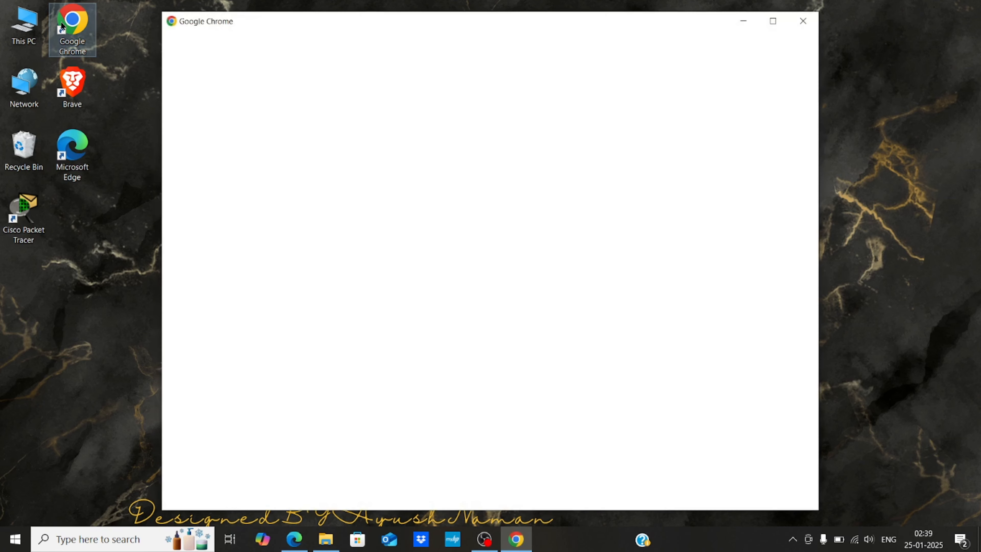
- Search Google for 'apachetomcat'
type("apach")
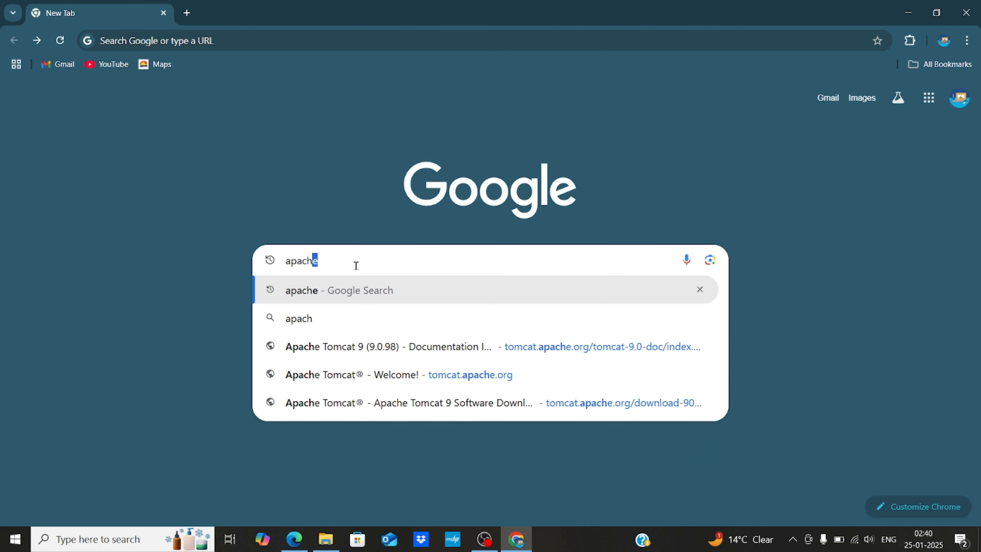
type("etomc")
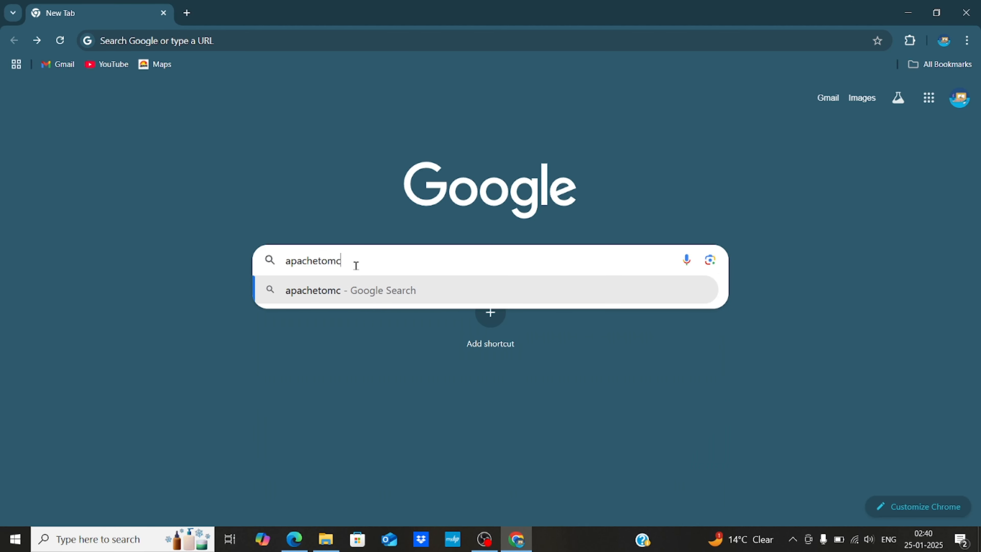
type("at")
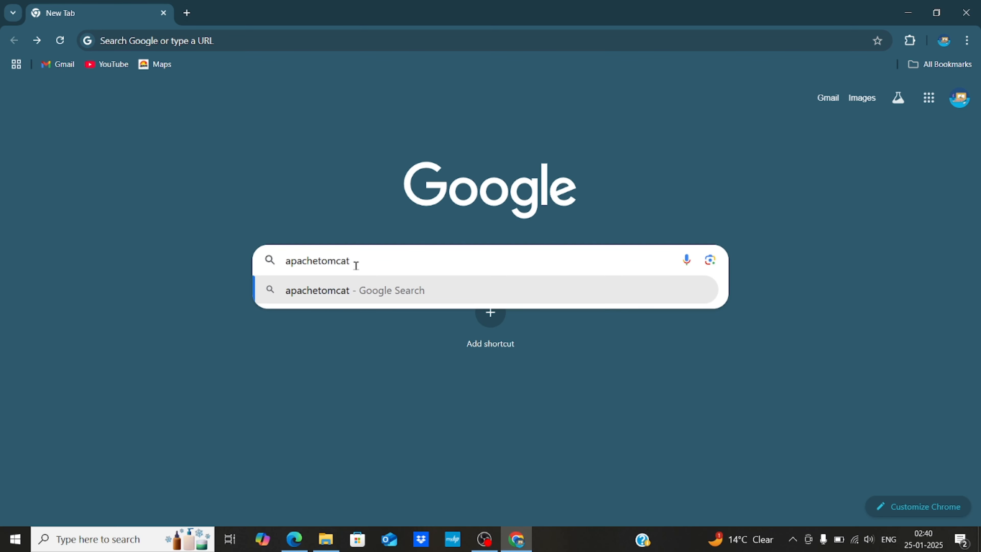
key("Return")
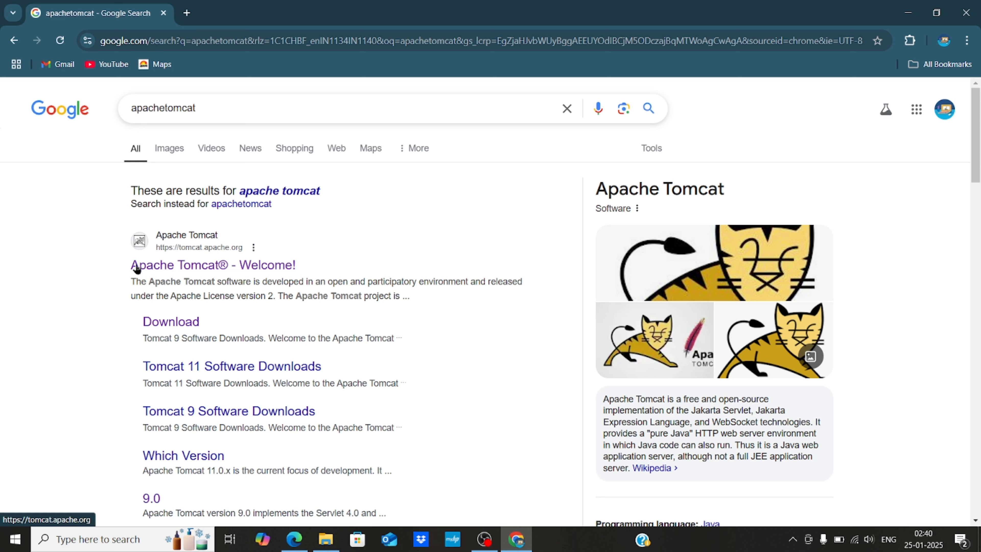
- Go from the Apache Tomcat home page to the Tomcat 9 download page
left_click(171, 269)
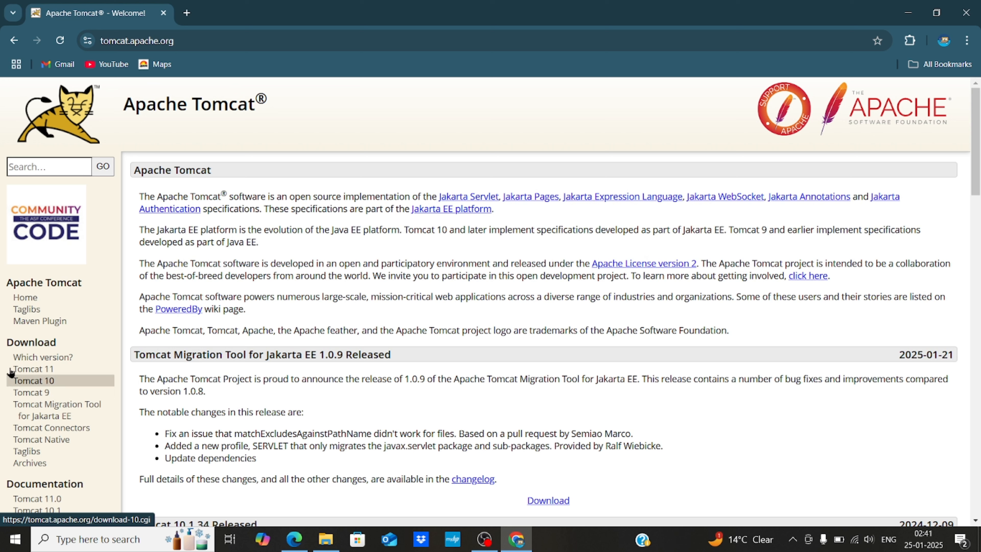
double_click(7, 342)
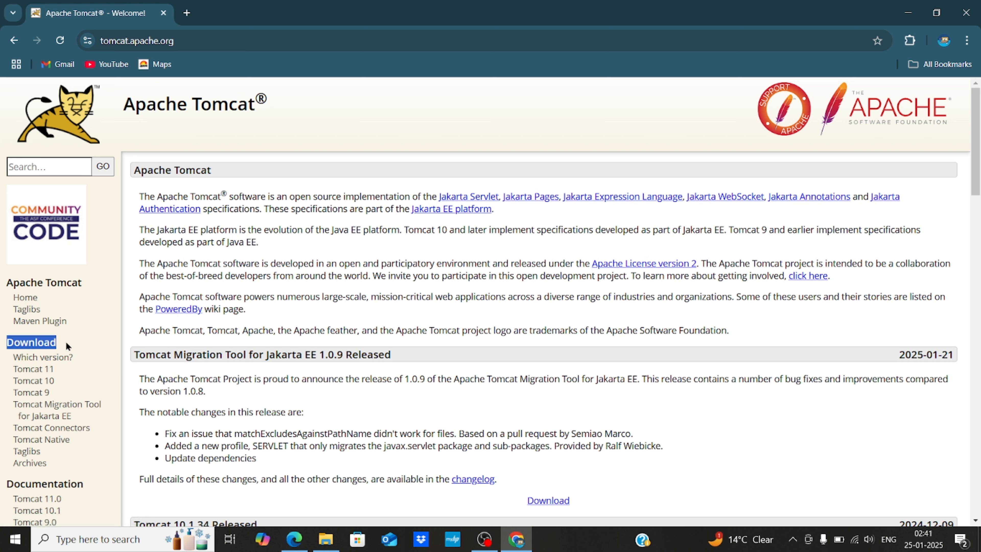
left_click(39, 392)
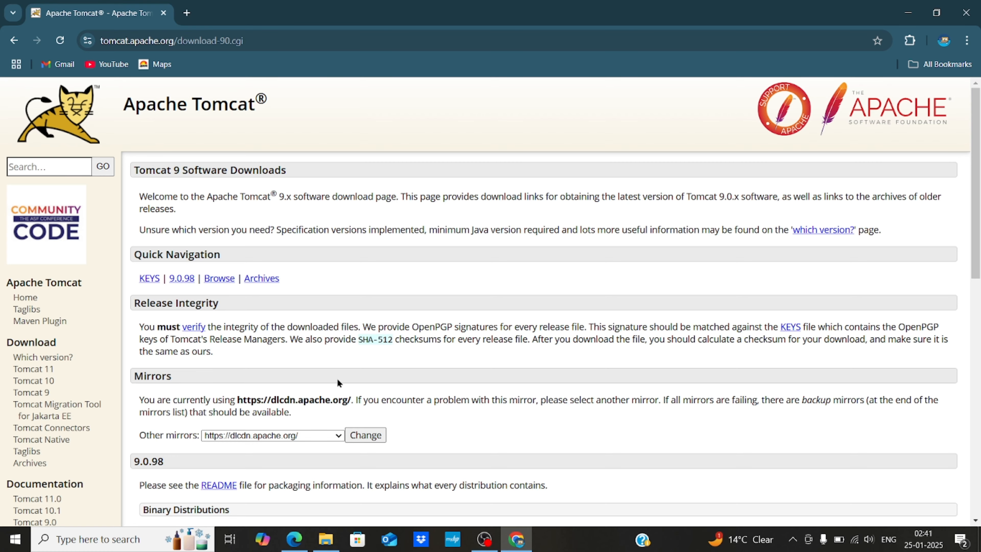
- Download and run apache-tomcat-9.0.98.exe, the 32-bit/64-bit Windows Service Installer, then minimize Chrome
scroll(338, 383, "down", 6)
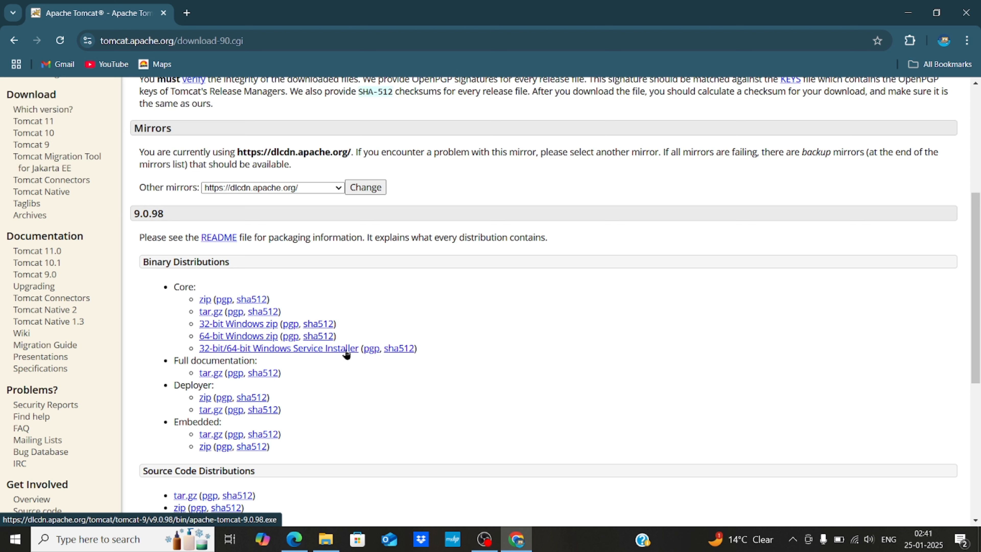
left_click(293, 350)
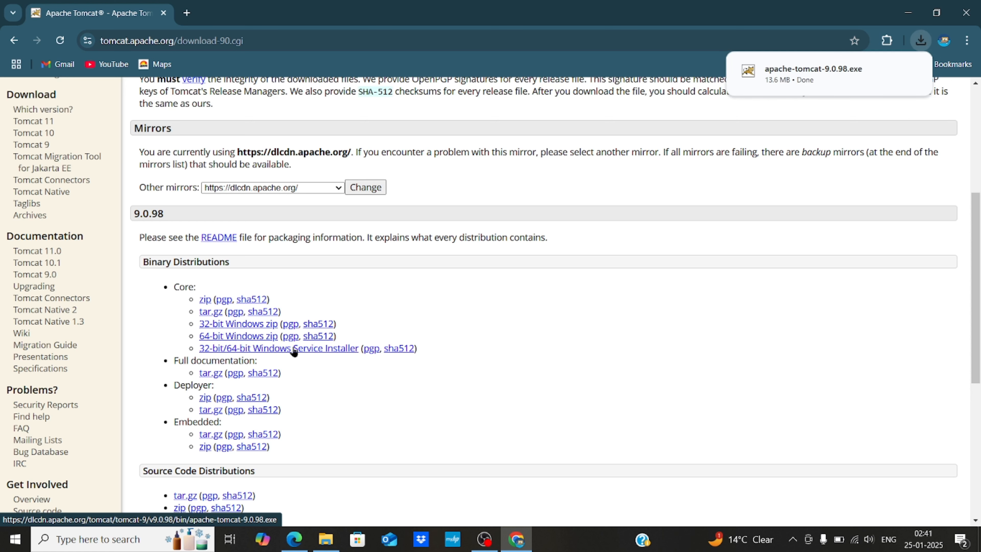
mouse_move(833, 85)
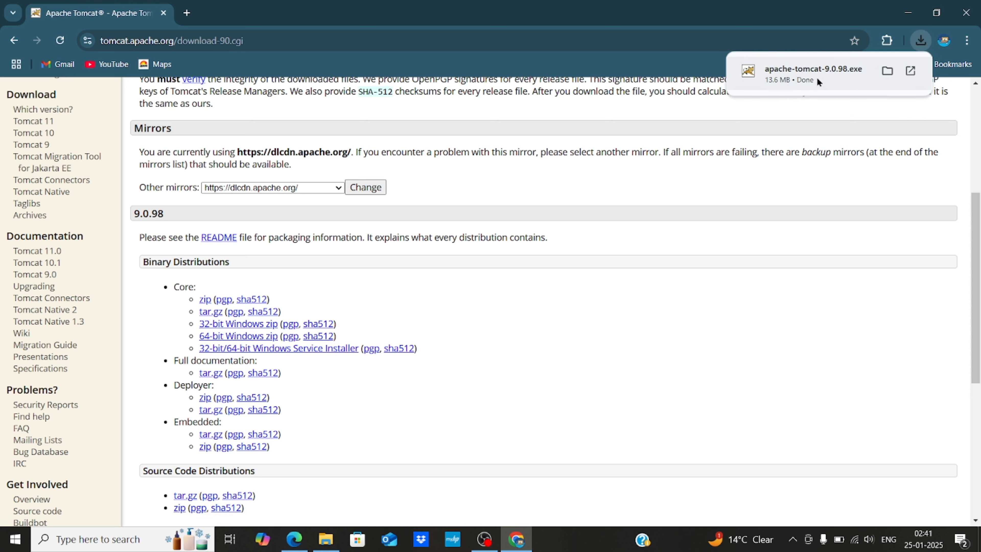
left_click(843, 73)
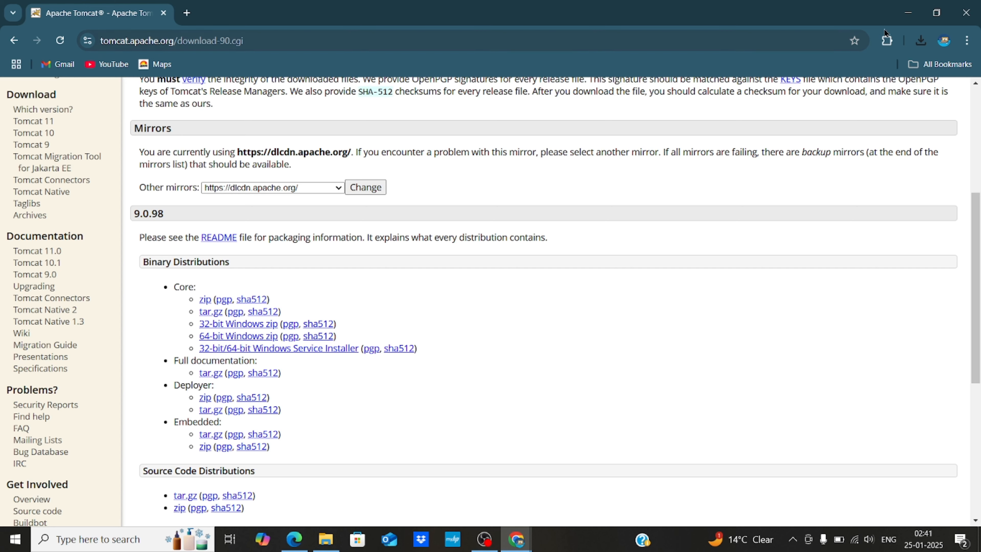
left_click(909, 17)
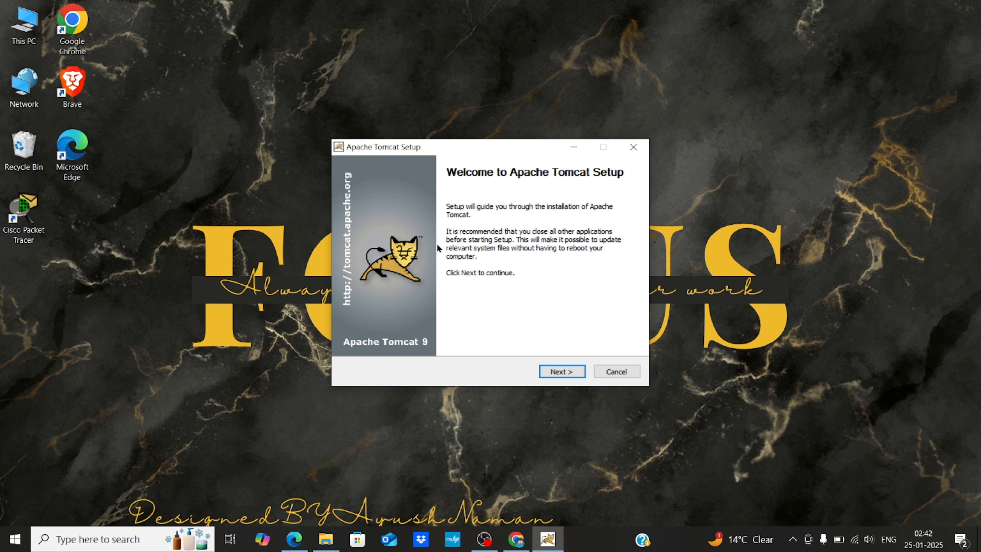
- Accept the license and add the Host Manager and Examples components
left_click(559, 372)
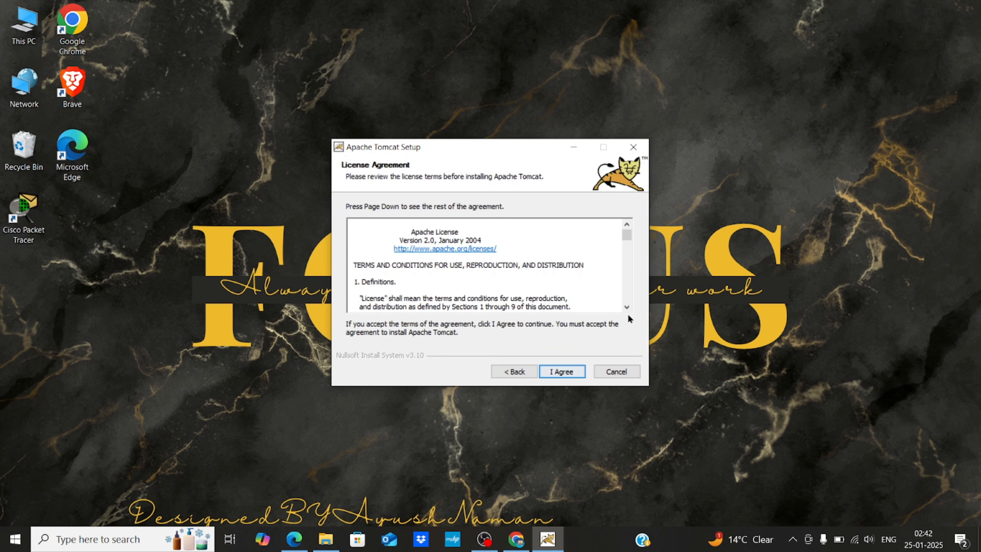
left_click_drag(627, 236, 627, 311)
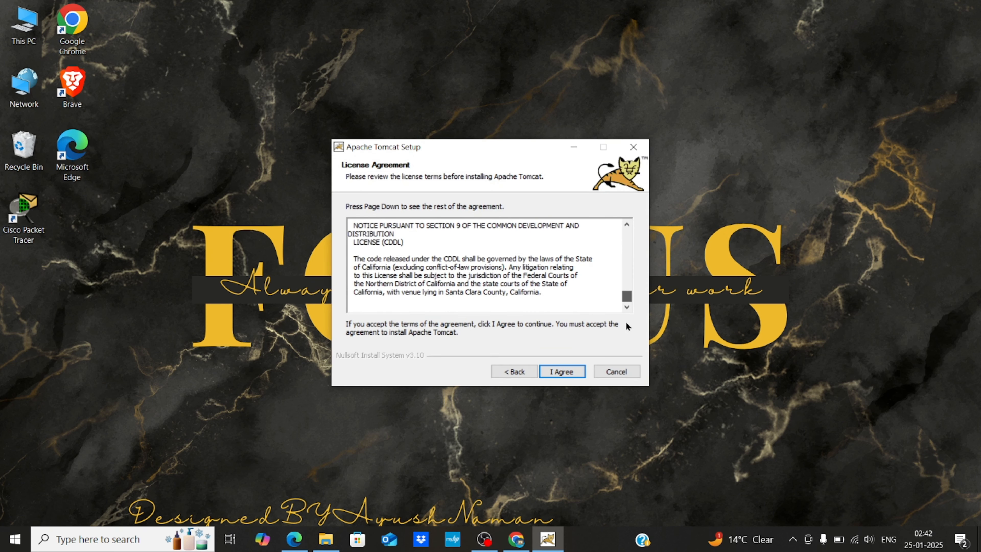
left_click(572, 373)
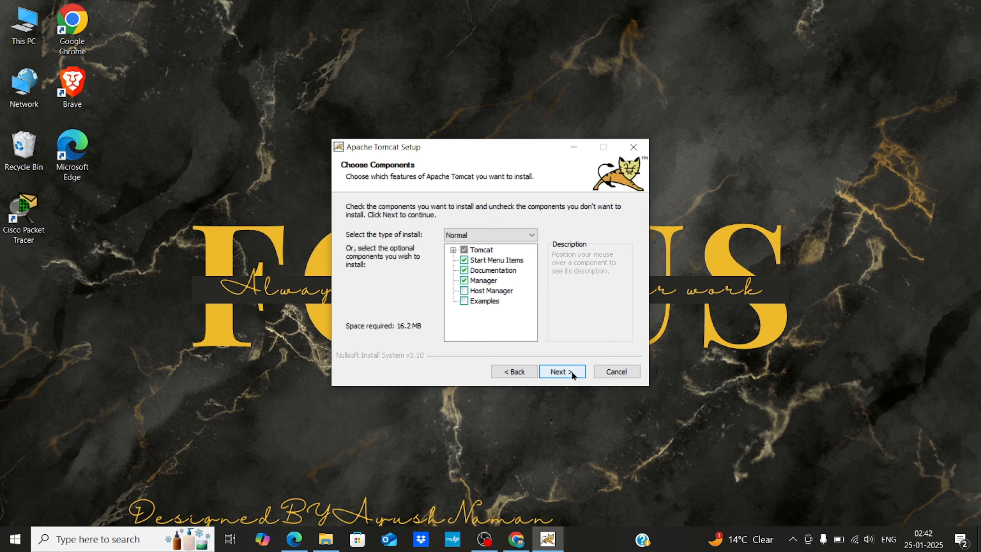
left_click(464, 292)
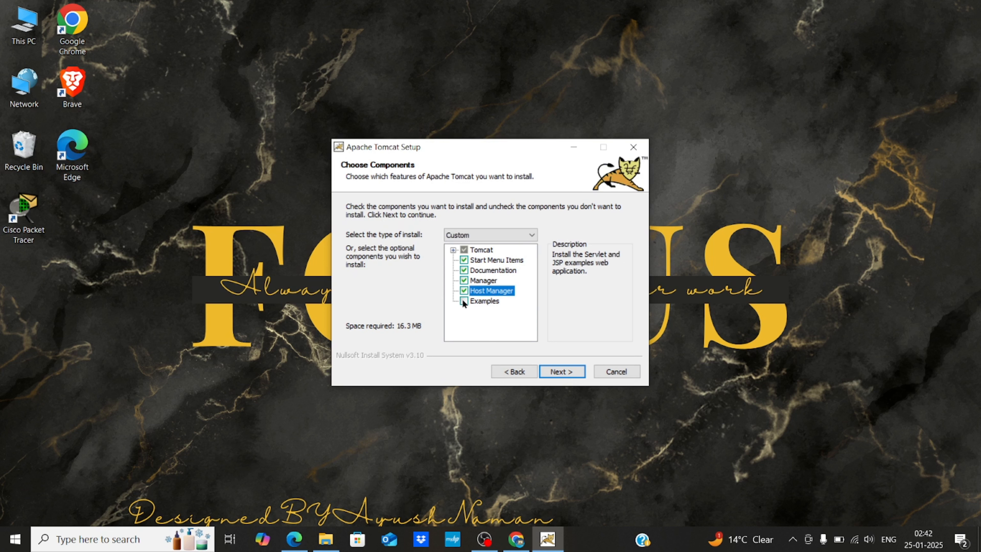
left_click(464, 301)
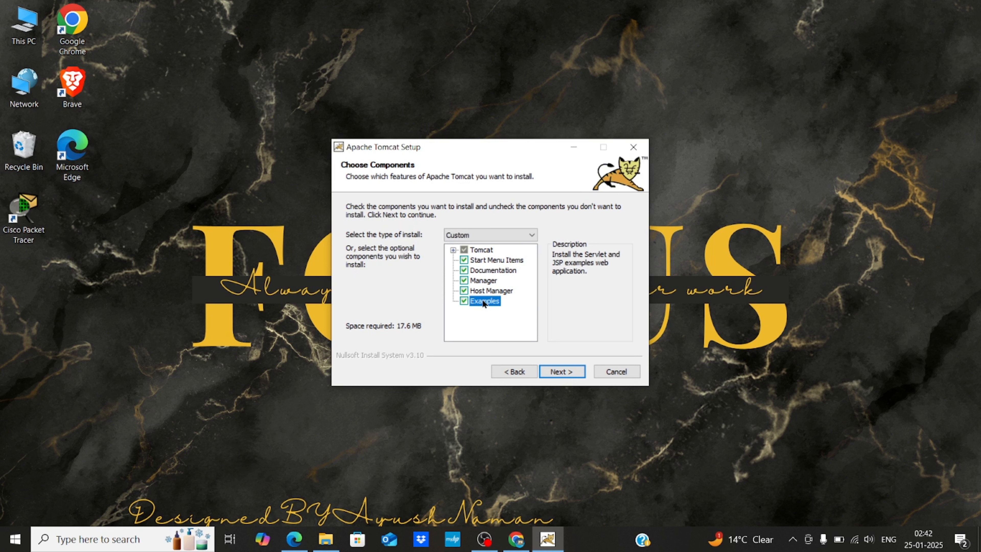
left_click(564, 371)
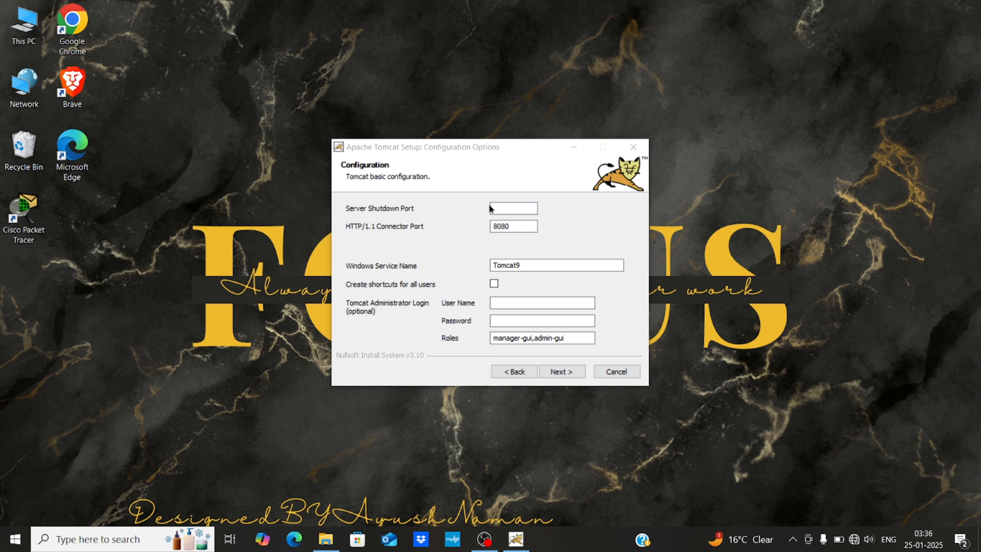
- Set the Server Shutdown Port to 9090 and the HTTP/1.1 Connector Port to 9999
double_click(514, 210)
key("BackSpace")
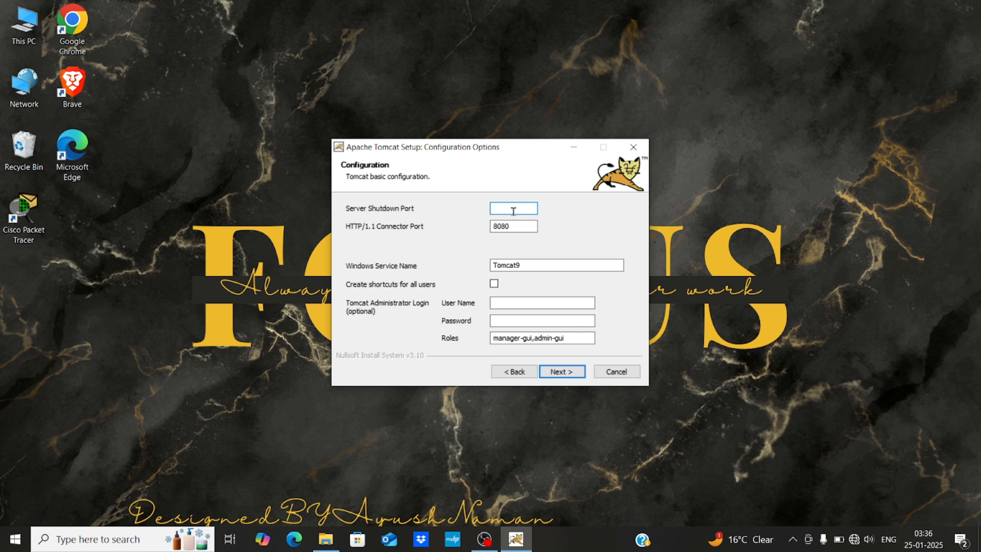
type("9090")
left_click(511, 225)
key("BackSpace")
key("BackSpace")
key("BackSpace")
key("BackSpace")
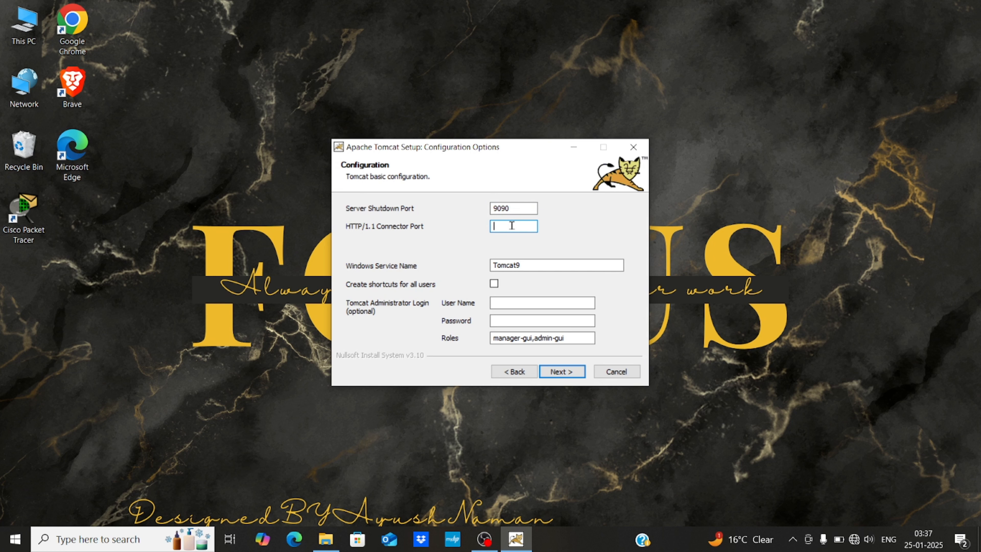
type("9999")
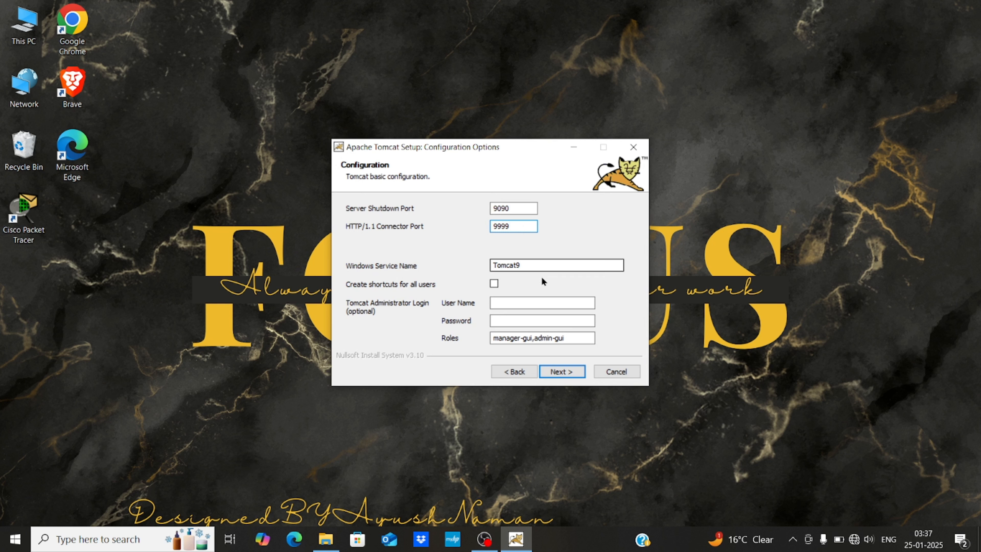
- Enter the administrator user name and password, then continue
left_click(503, 303)
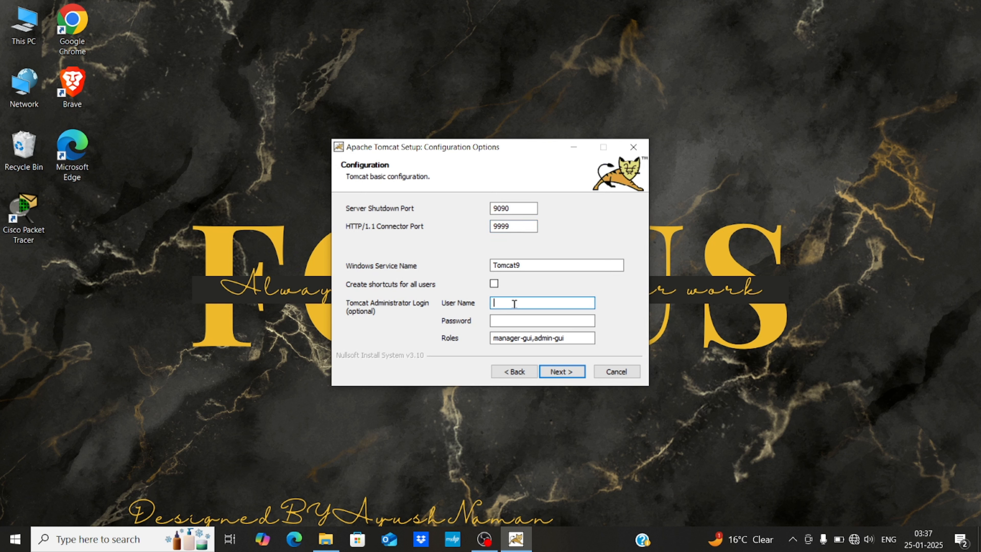
type("root")
left_click(498, 322)
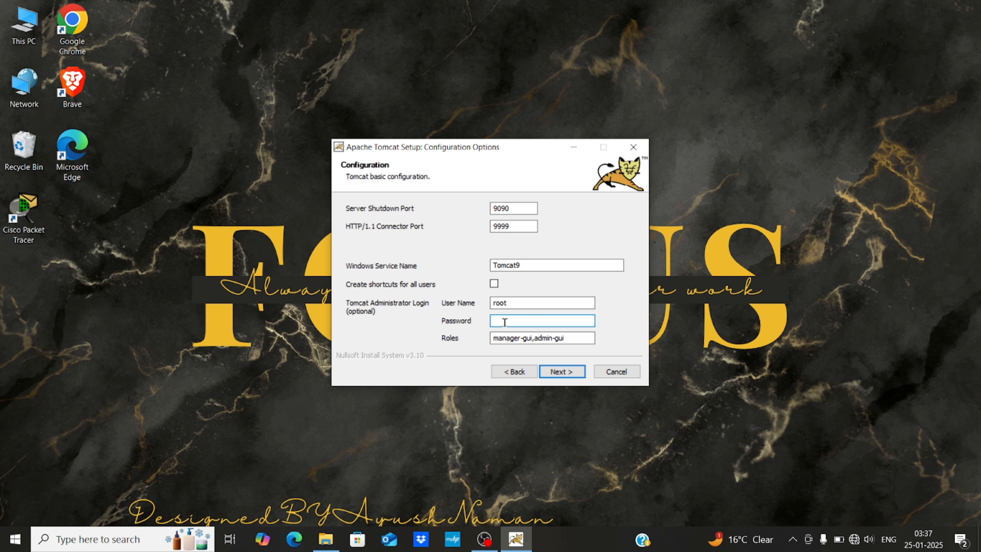
type("root123")
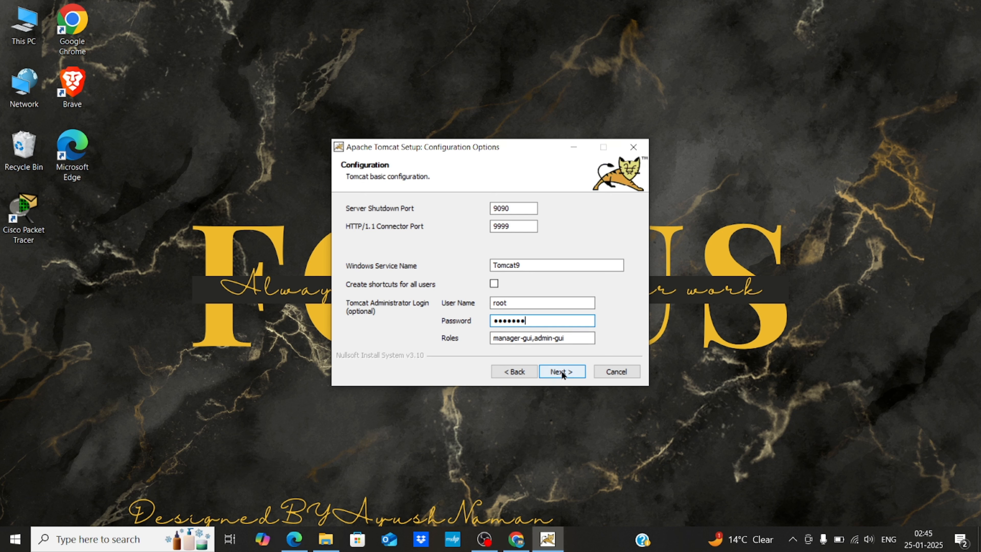
left_click(562, 371)
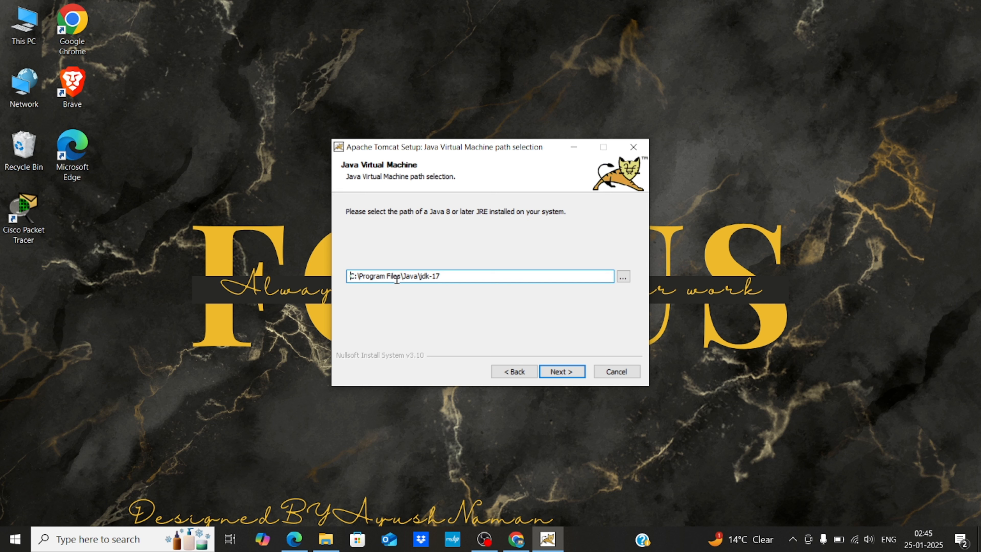
- Keep the Java Virtual Machine path C:\Program Files\Java\jdk-17 and continue
left_click(624, 277)
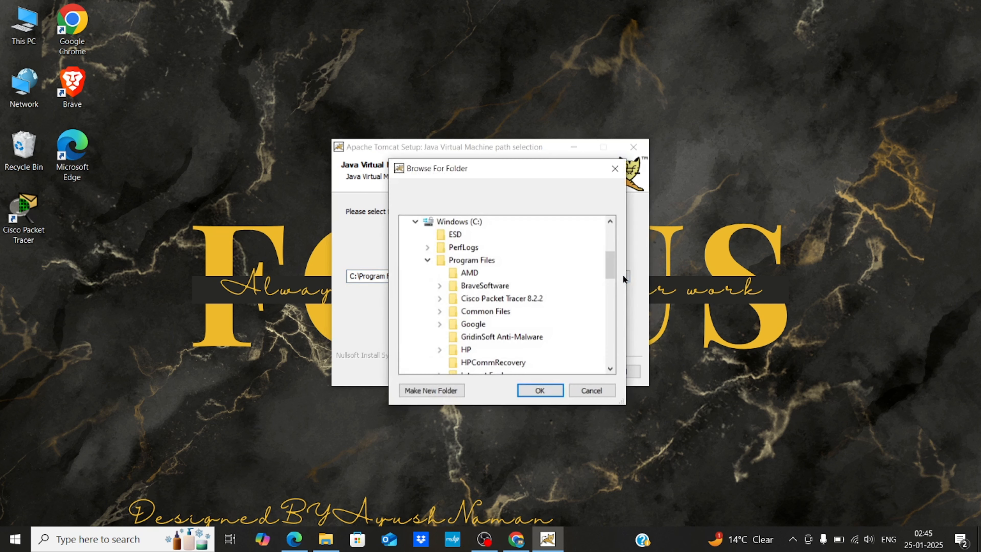
left_click(612, 175)
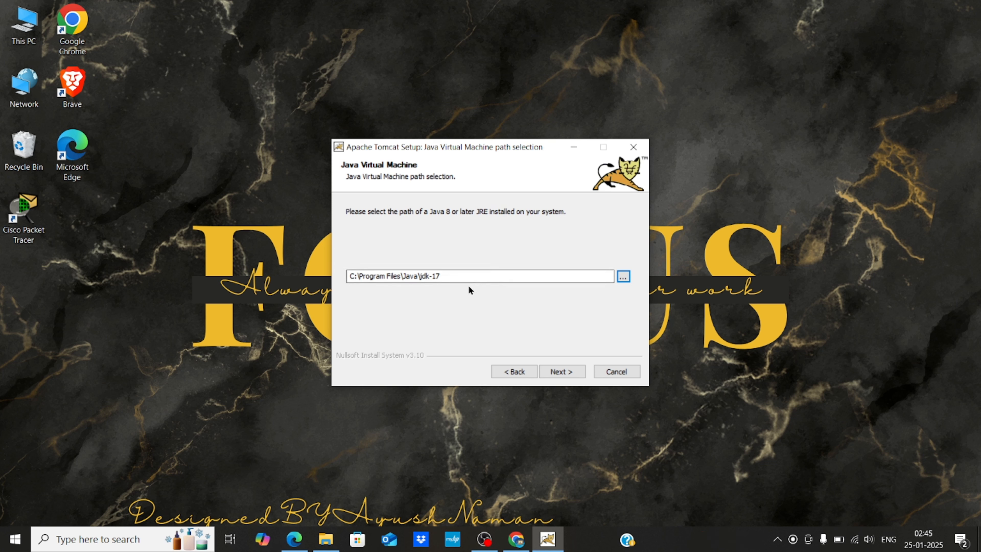
left_click(560, 367)
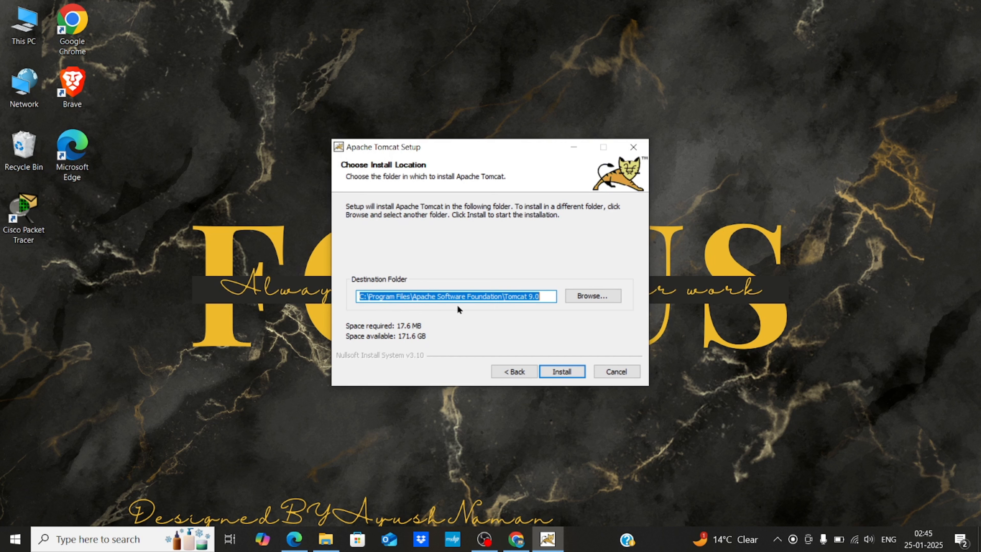
- Install to C:\Tomcat 9.0 and finish with Run Apache Tomcat and Show Readme unchecked
left_click(505, 296)
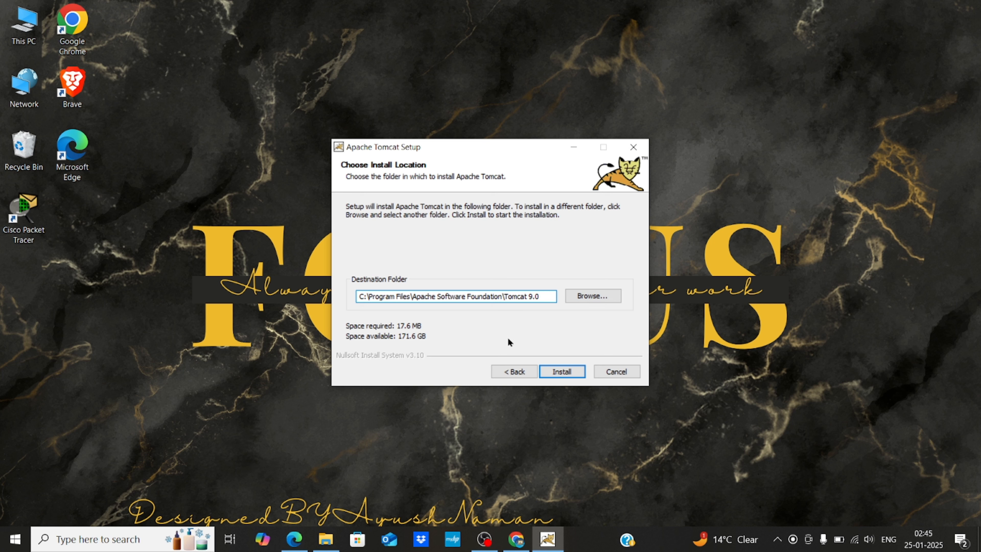
key("BackSpace")
key("BackSpace")
key("BackSpace")
key("BackSpace")
key("BackSpace")
key("BackSpace")
key("BackSpace")
key("BackSpace")
key("BackSpace")
key("BackSpace")
key("BackSpace")
key("BackSpace")
key("BackSpace")
key("BackSpace")
key("BackSpace")
key("BackSpace")
key("BackSpace")
key("BackSpace")
key("BackSpace")
key("BackSpace")
key("BackSpace")
key("BackSpace")
key("BackSpace")
key("BackSpace")
key("BackSpace")
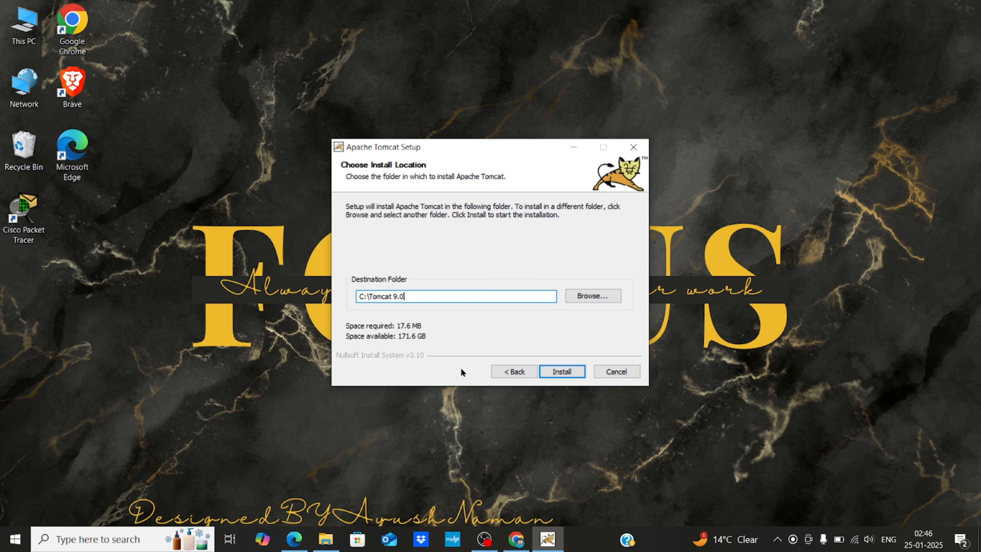
left_click(559, 370)
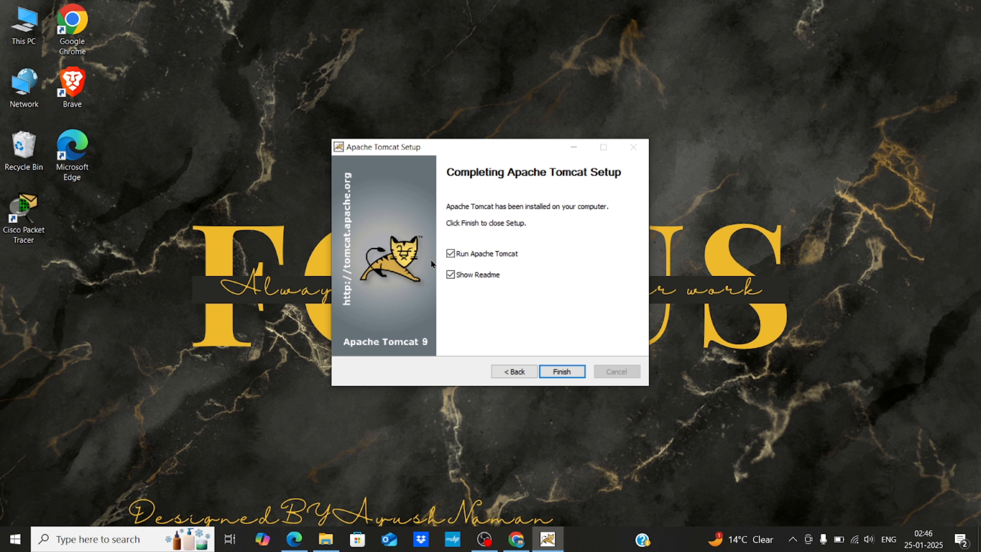
left_click(449, 254)
left_click(450, 275)
left_click(570, 370)
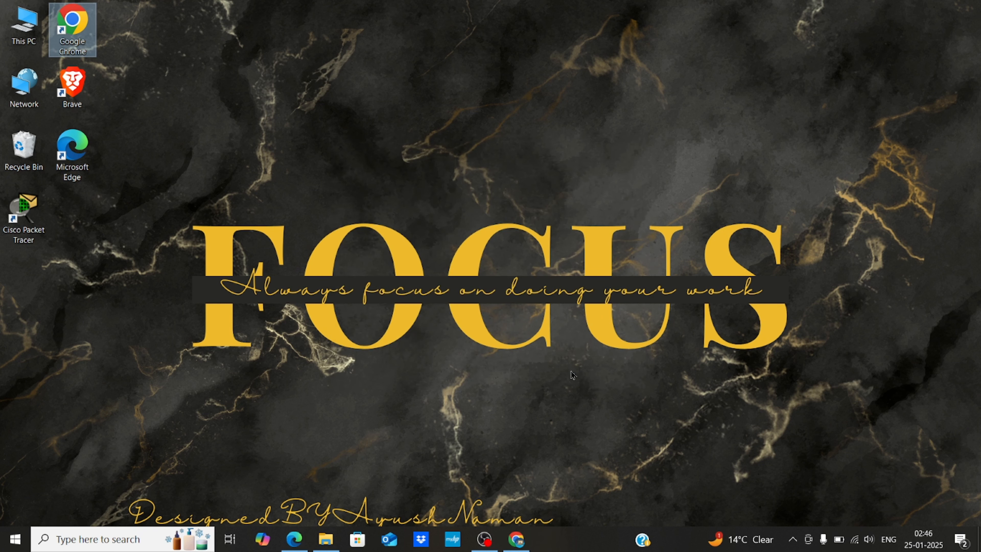
right_click(460, 113)
left_click(500, 174)
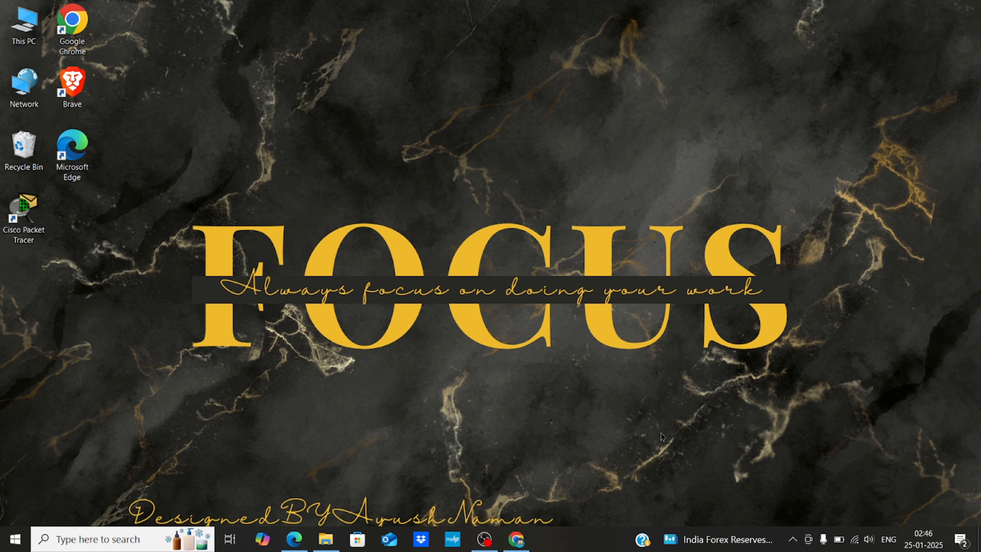
double_click(72, 27)
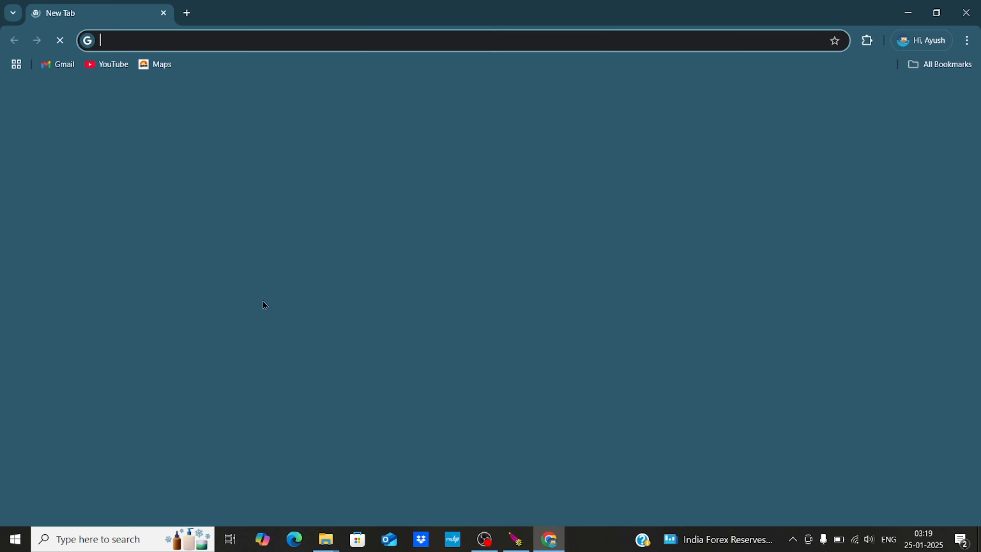
left_click(131, 41)
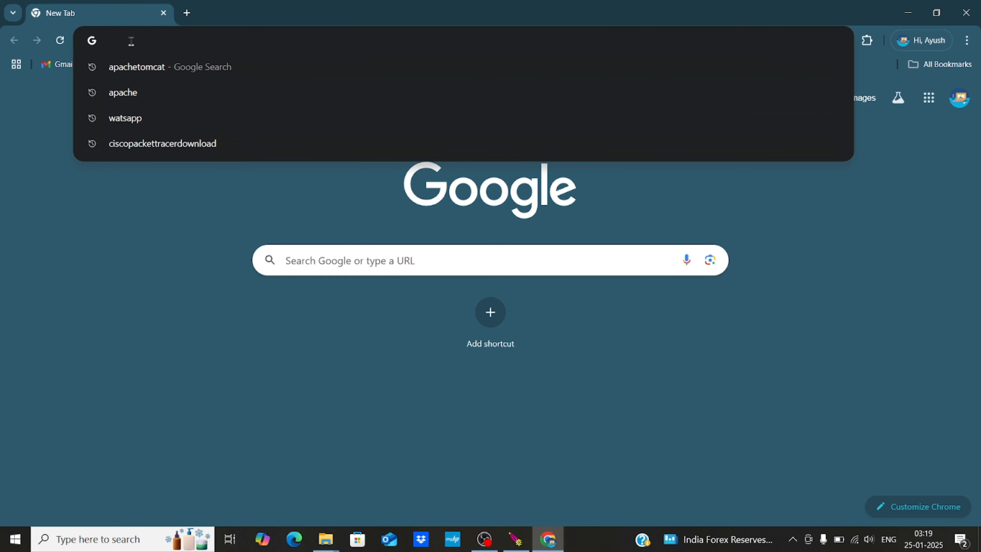
type("h")
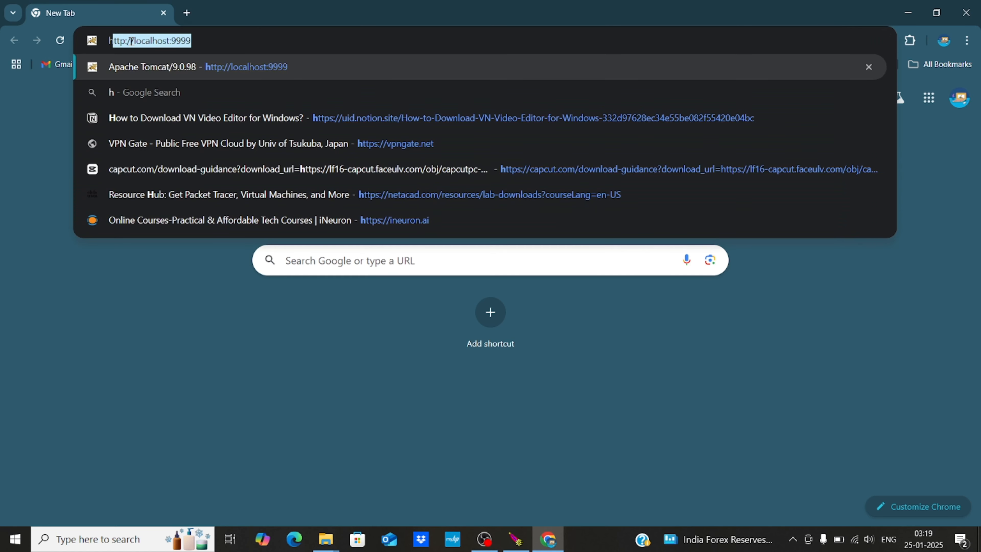
type("ttp")
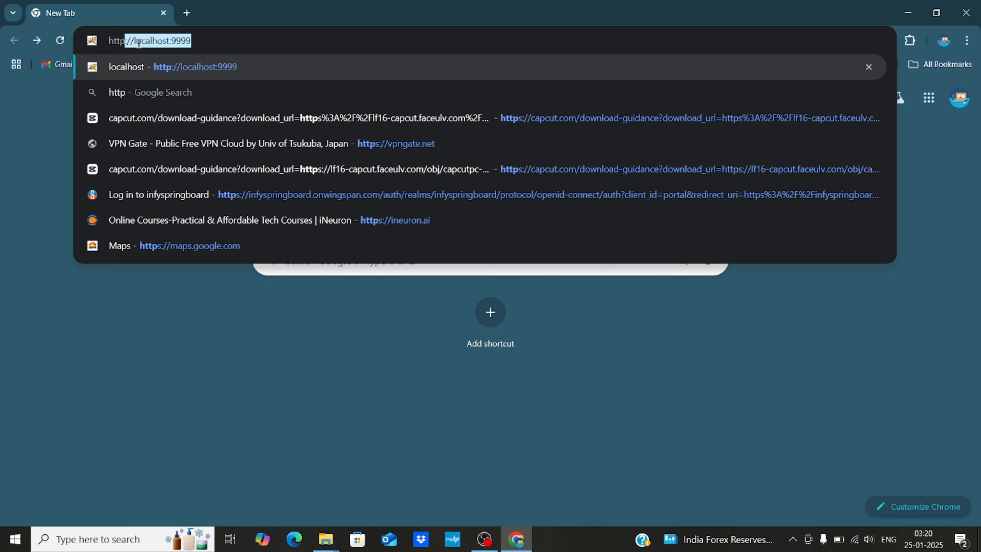
type(":")
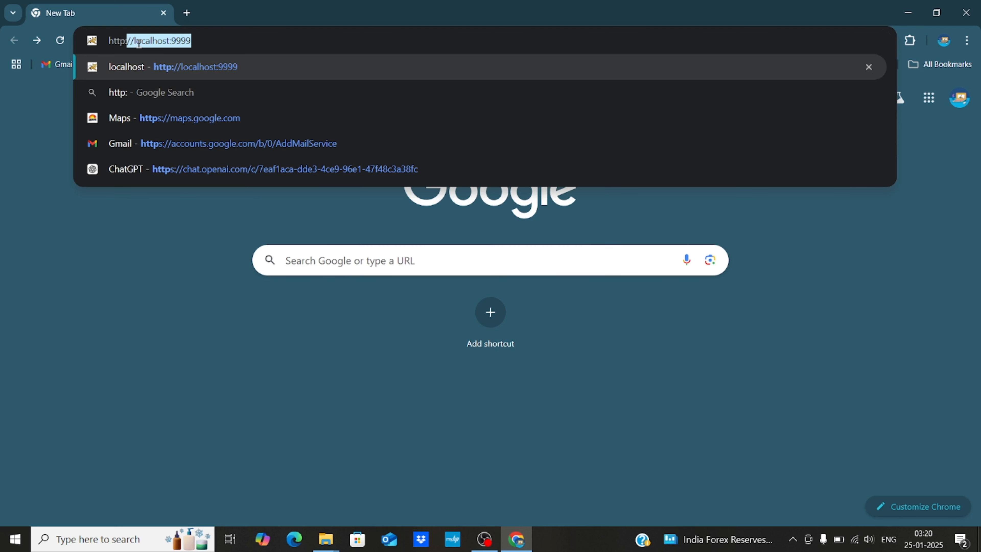
key("Right")
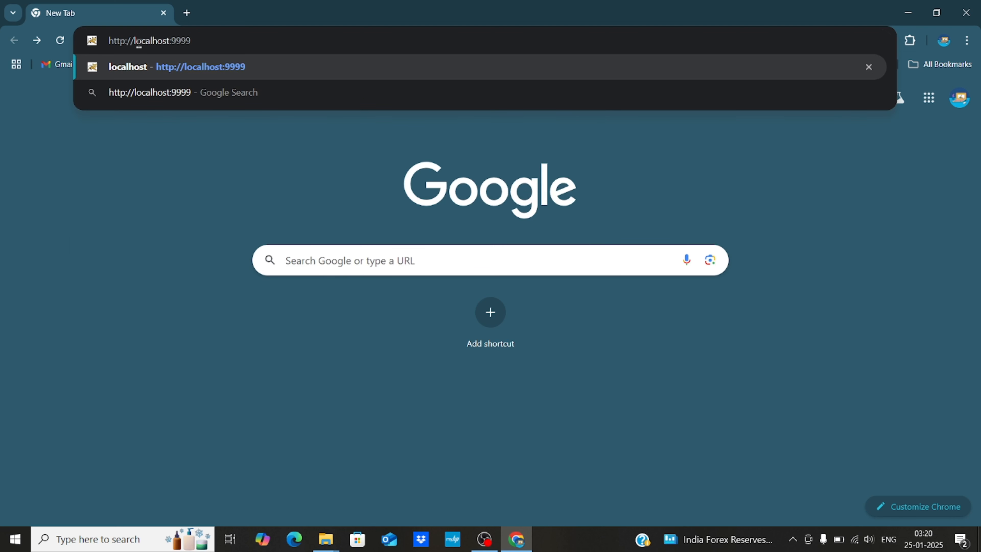
left_click_drag(193, 40, 98, 42)
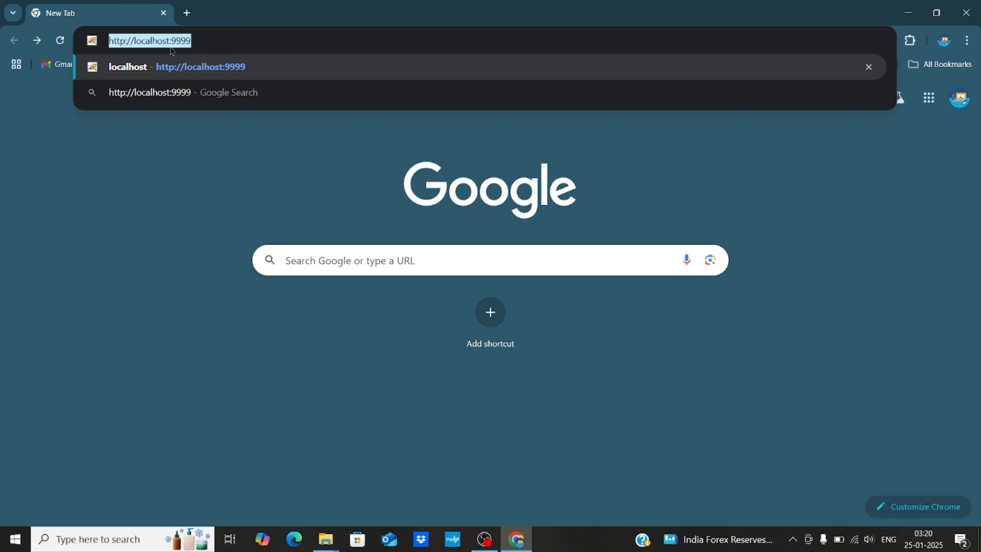
left_click(204, 42)
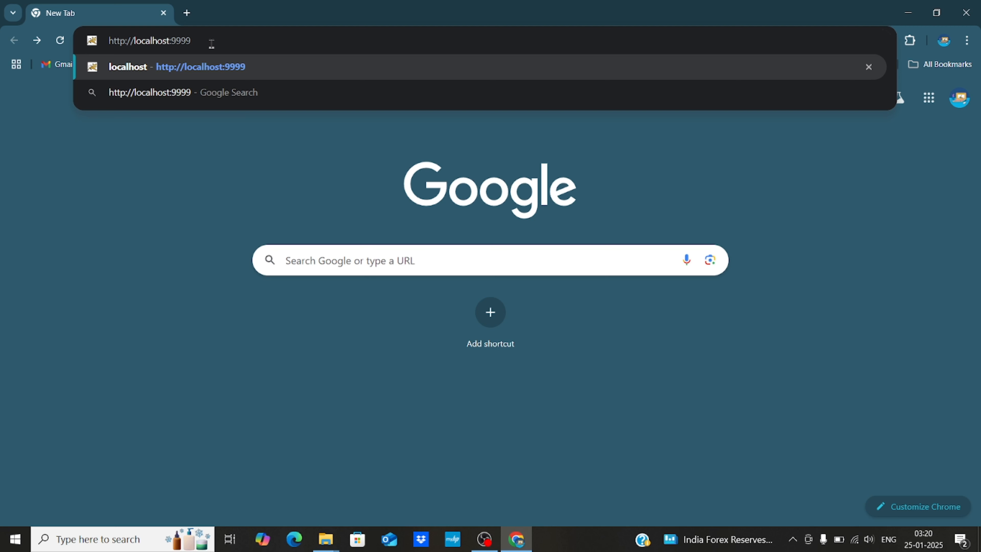
key("Return")
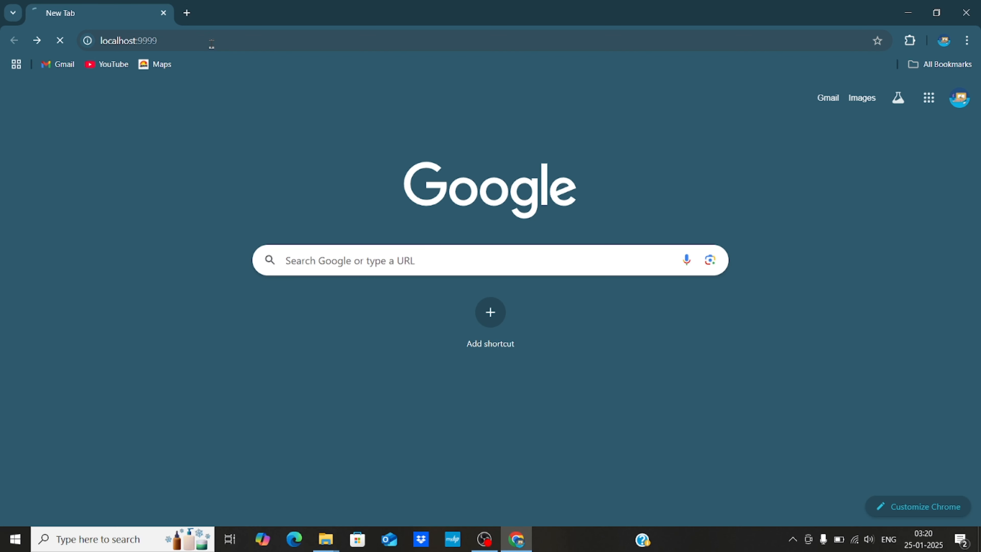
- Reload the refused localhost:9999 page twice, then minimize Chrome
key("ctrl+r")
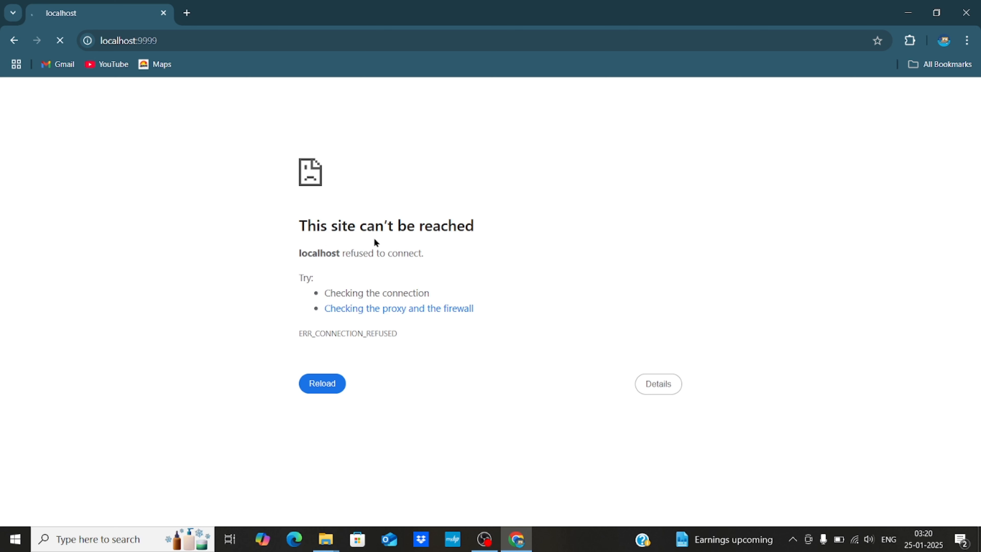
key("ctrl+r")
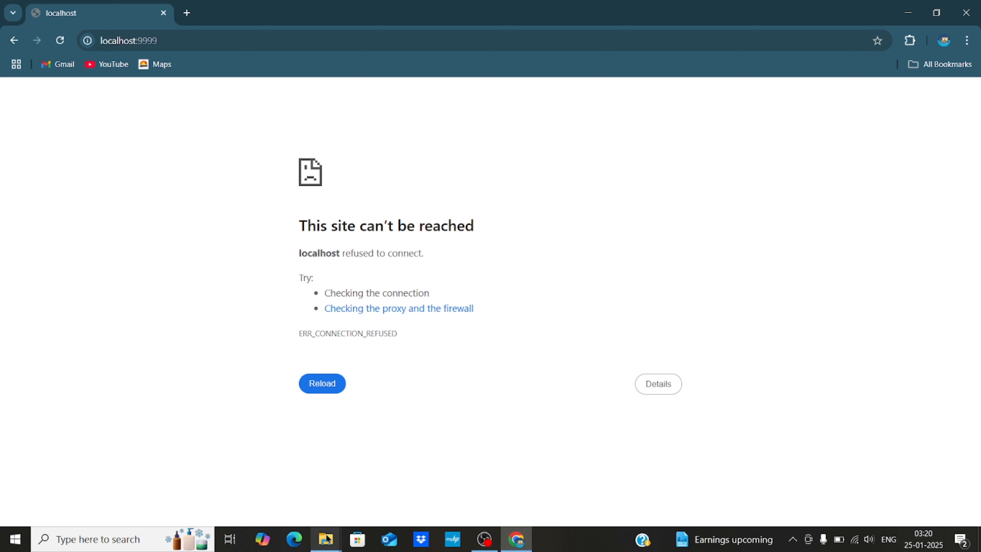
left_click(917, 16)
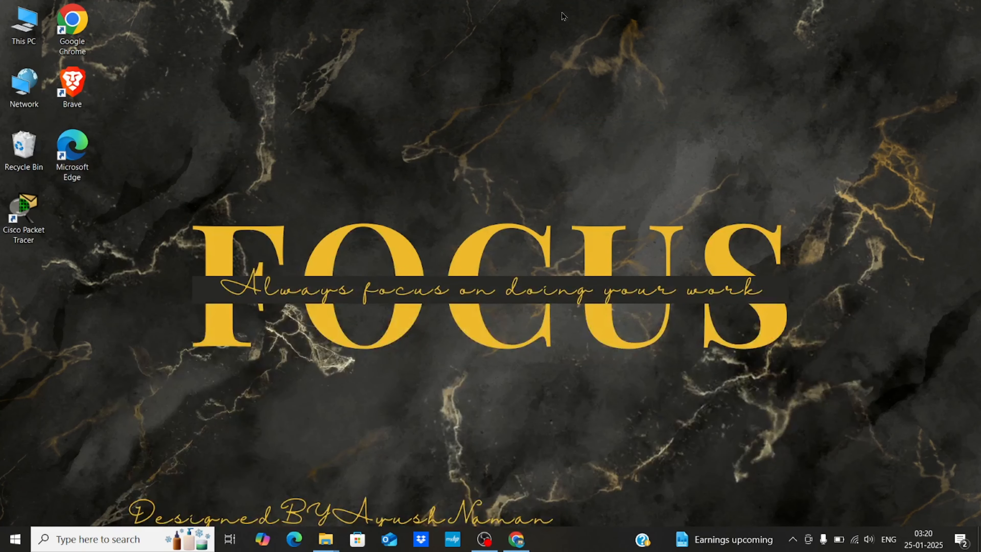
- Browse to C:\Tomcat 9.0\bin and launch Tomcat9.exe
double_click(34, 26)
double_click(159, 178)
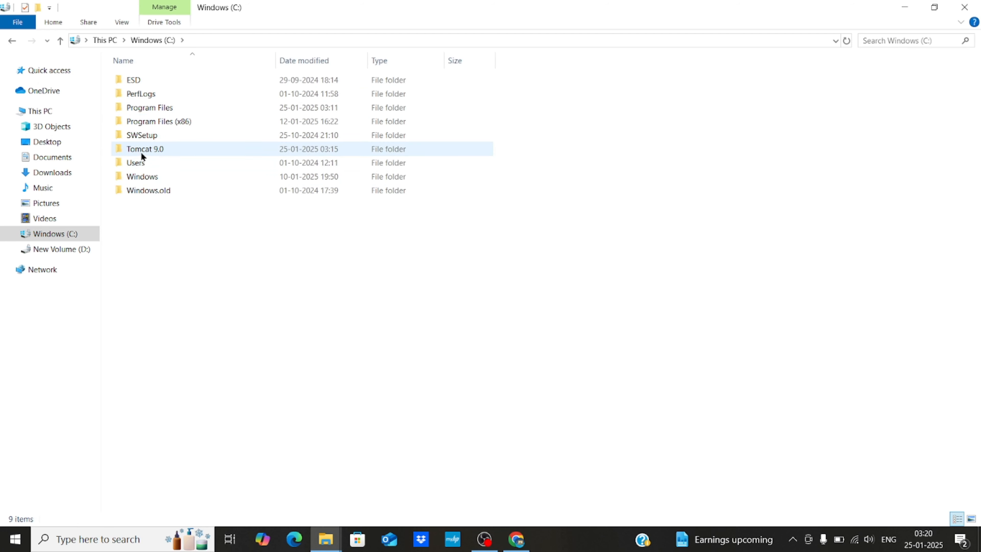
double_click(150, 150)
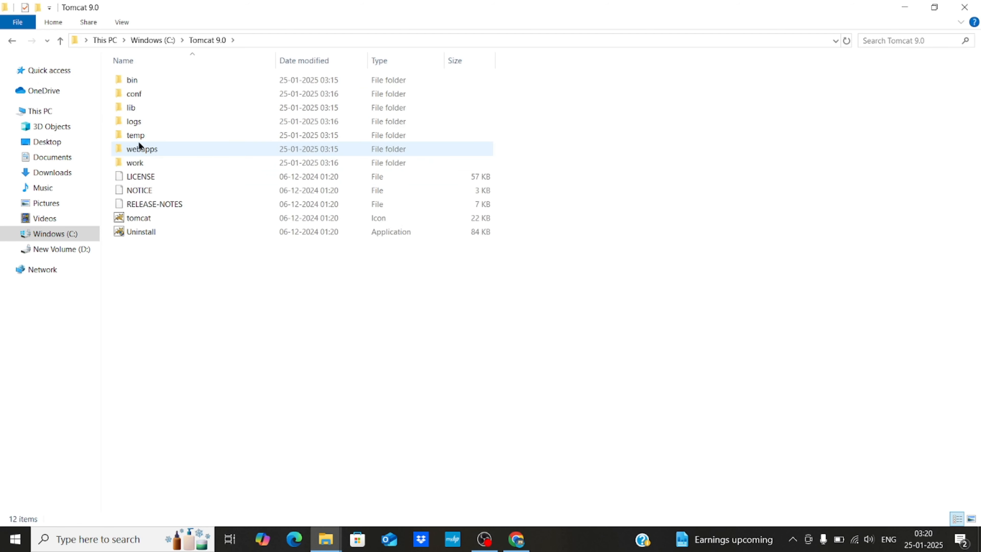
double_click(141, 80)
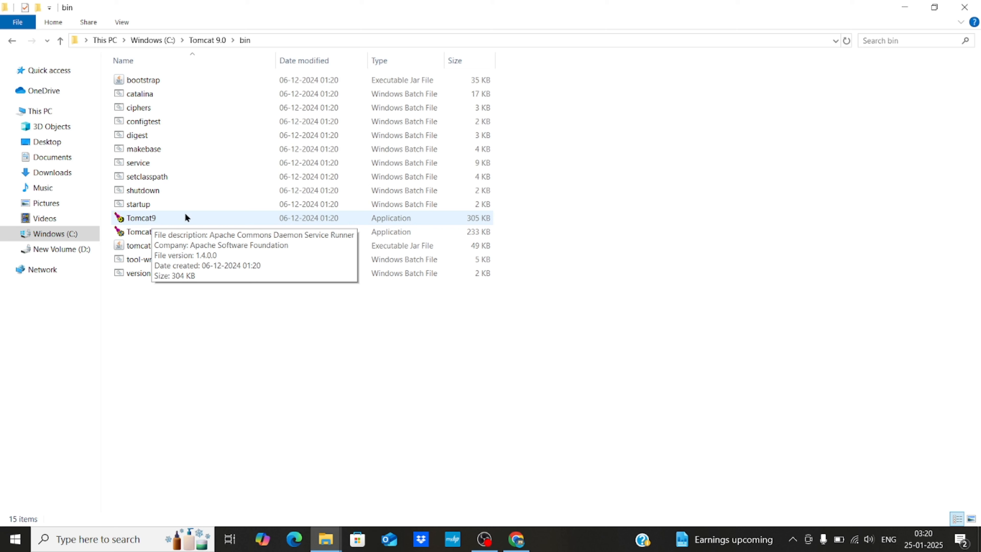
double_click(155, 219)
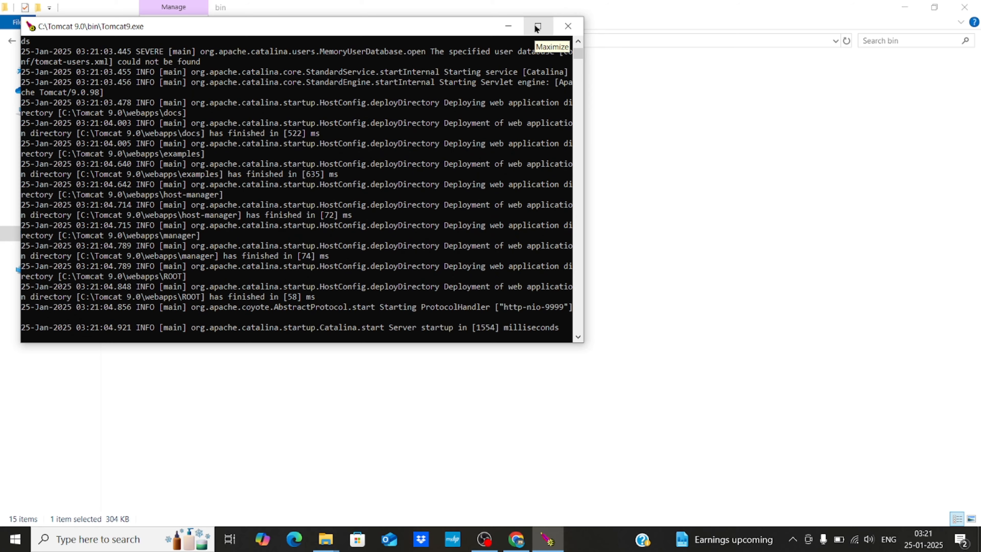
- Maximize the Tomcat console, check the 'Server startup in [1554] milliseconds' line, and return to Chrome
left_click(536, 26)
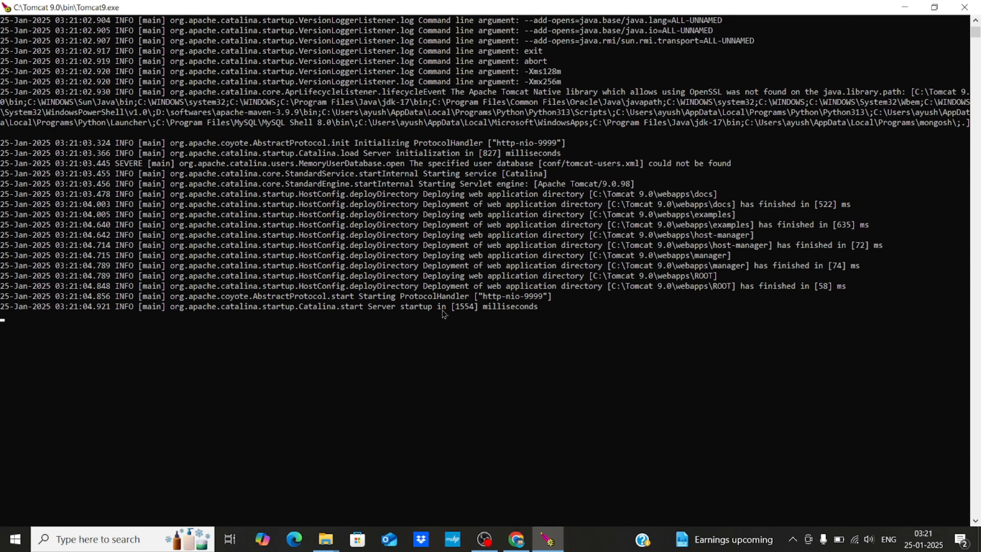
left_click_drag(451, 306, 521, 308)
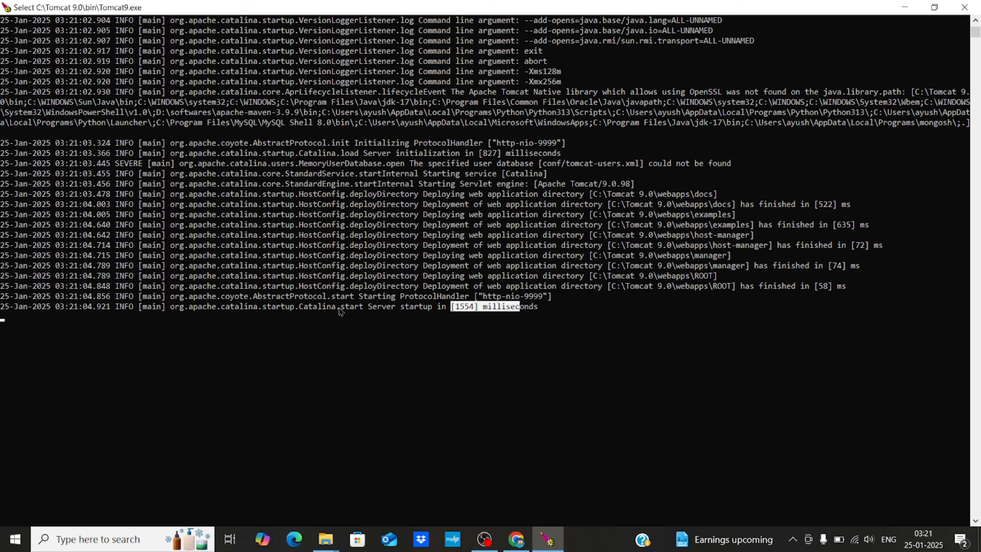
left_click_drag(340, 309, 542, 313)
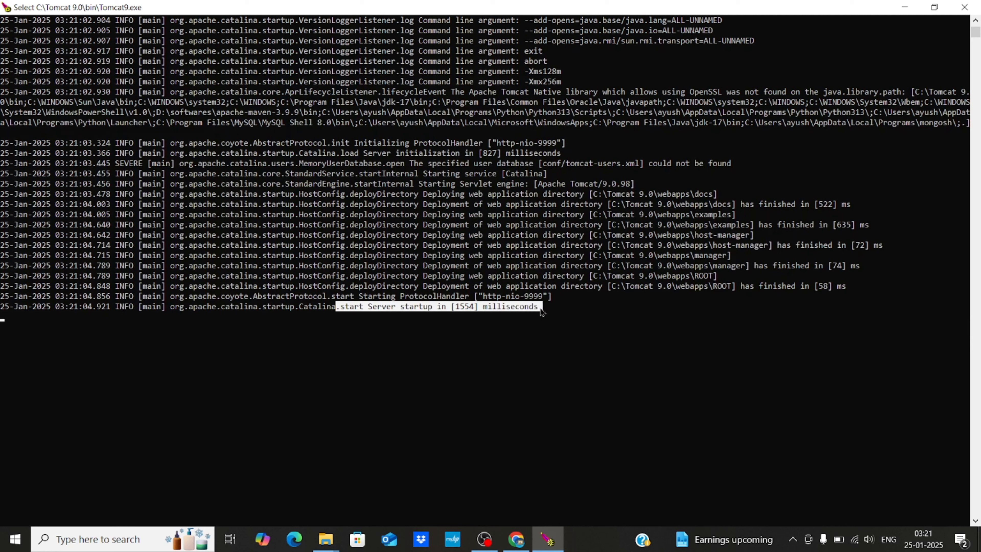
left_click(549, 307)
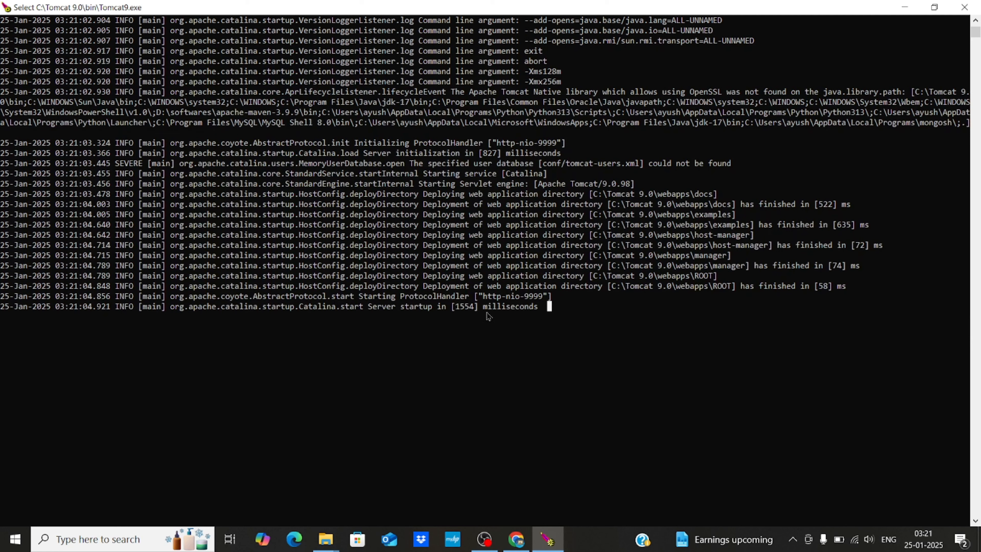
left_click(521, 538)
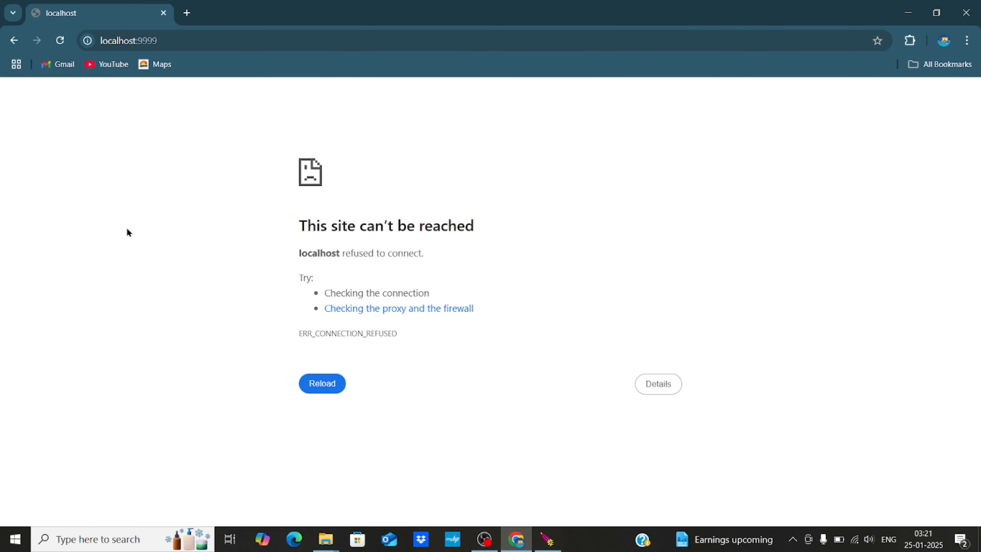
- Reload localhost:9999 to show the Apache Tomcat/9.0.98 welcome page and scroll through it
left_click(58, 44)
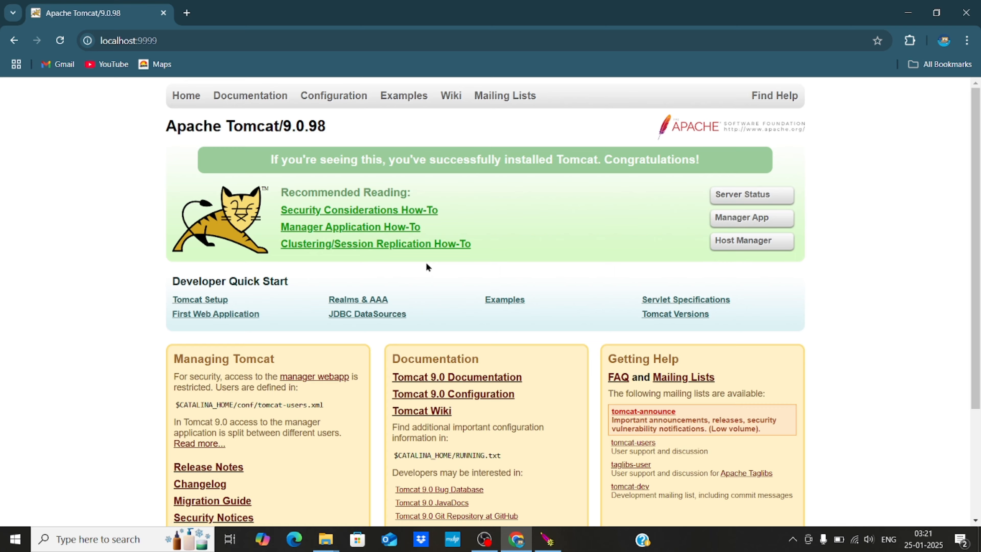
scroll(426, 265, "down", 3)
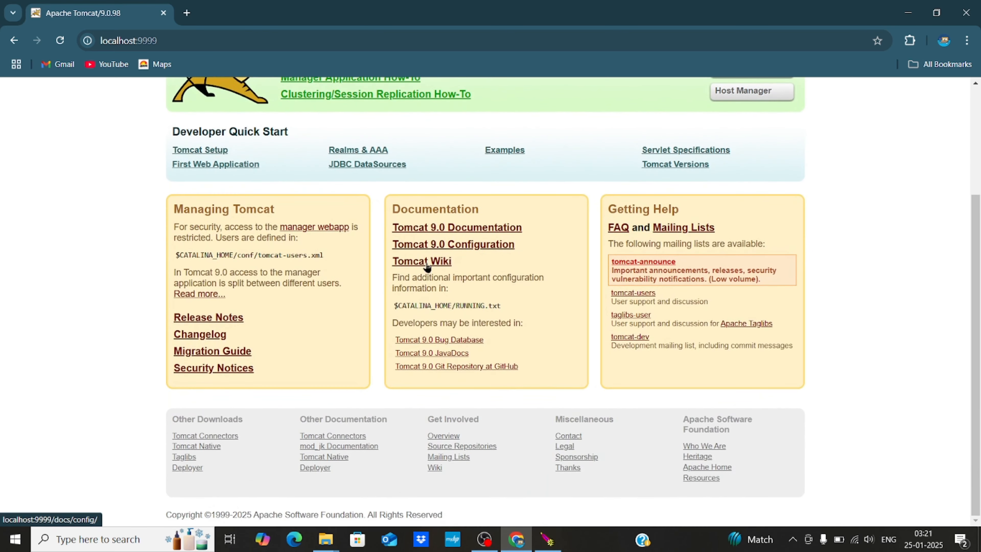
scroll(427, 266, "up", 4)
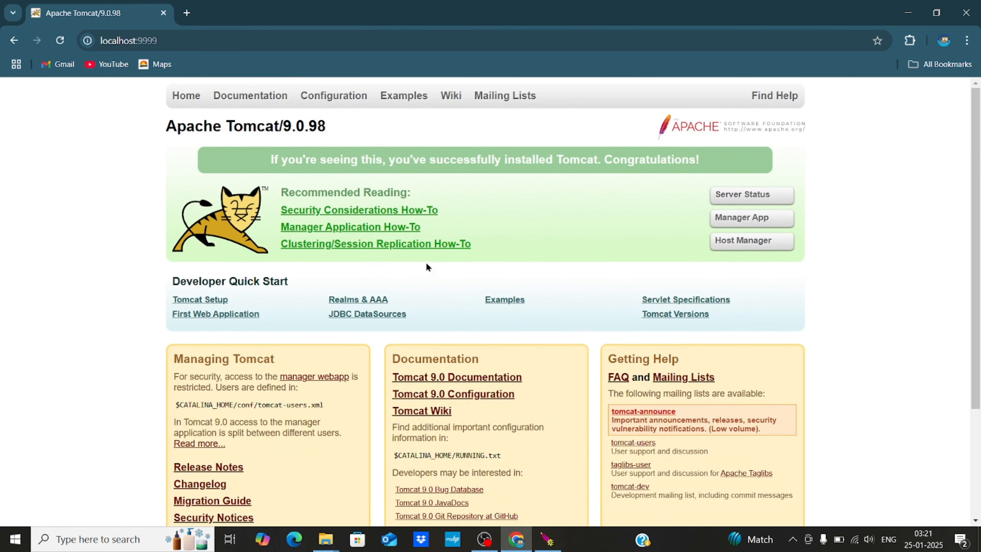